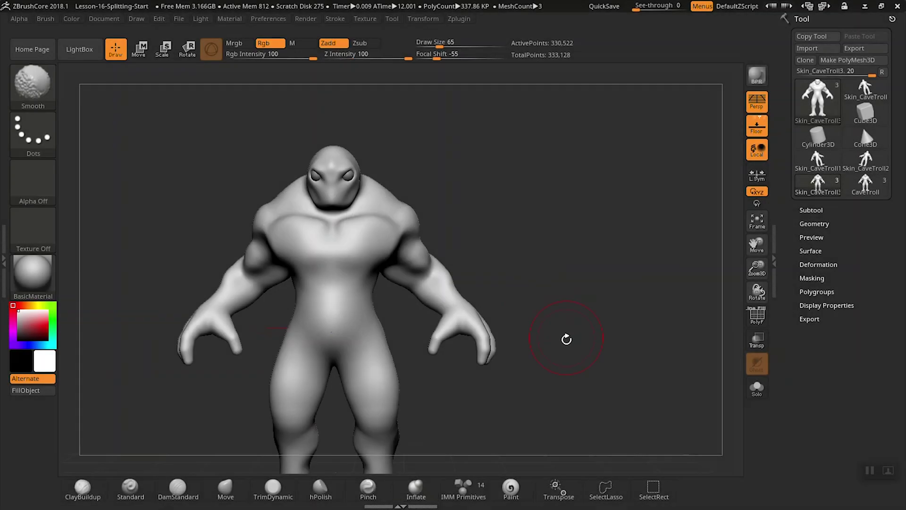
Orbit, zoom and pan around the Skin_CaveTroll3 troll to inspect its head and full body
drag(560, 330, 628, 281)
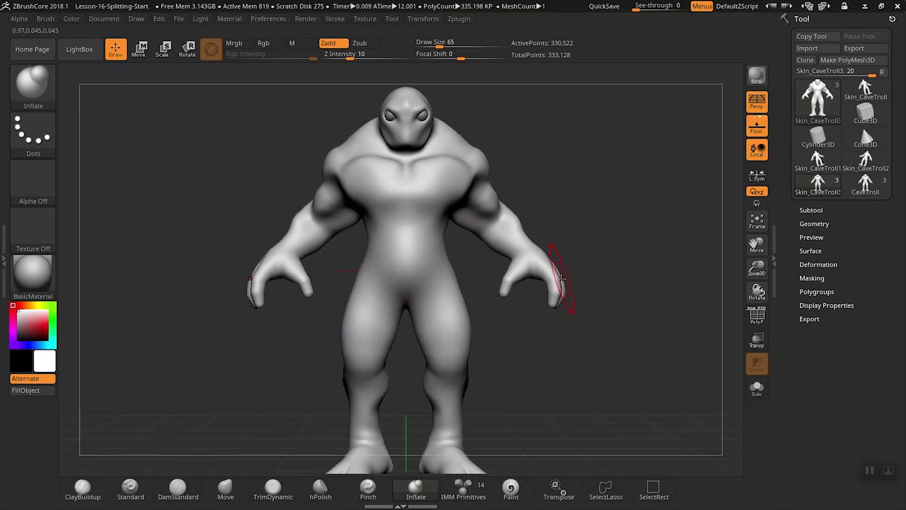
alt+drag(544, 181, 576, 217)
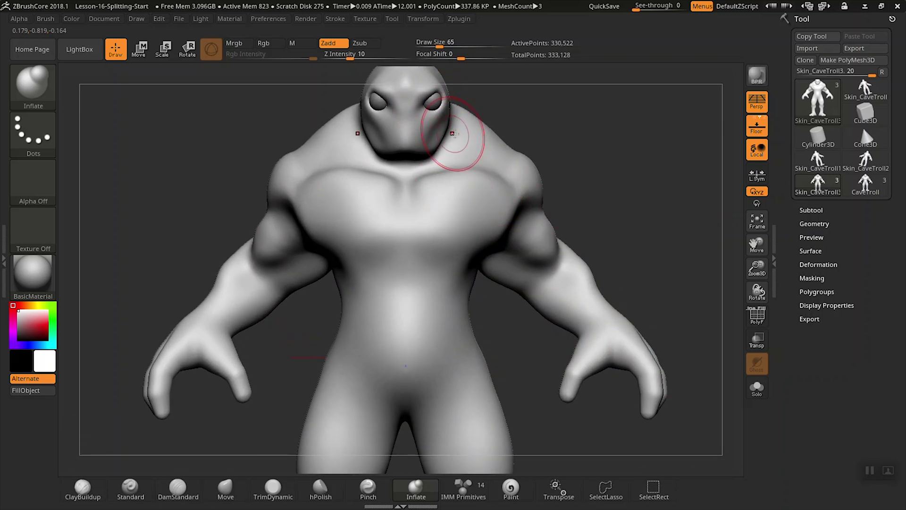
mouse_move(577, 188)
alt+mouse_down()
mouse_move(561, 222)
mouse_move(581, 216)
mouse_move(585, 229)
alt+mouse_up()
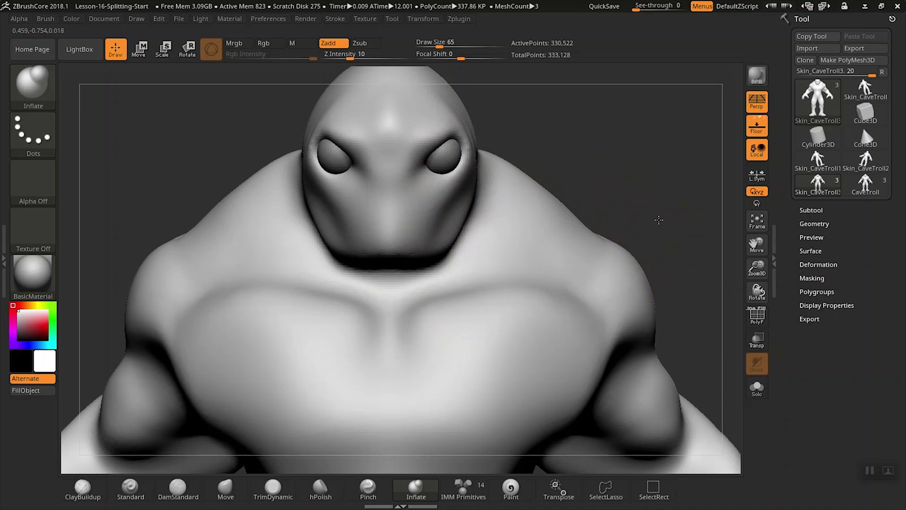
alt+drag(659, 220, 576, 132)
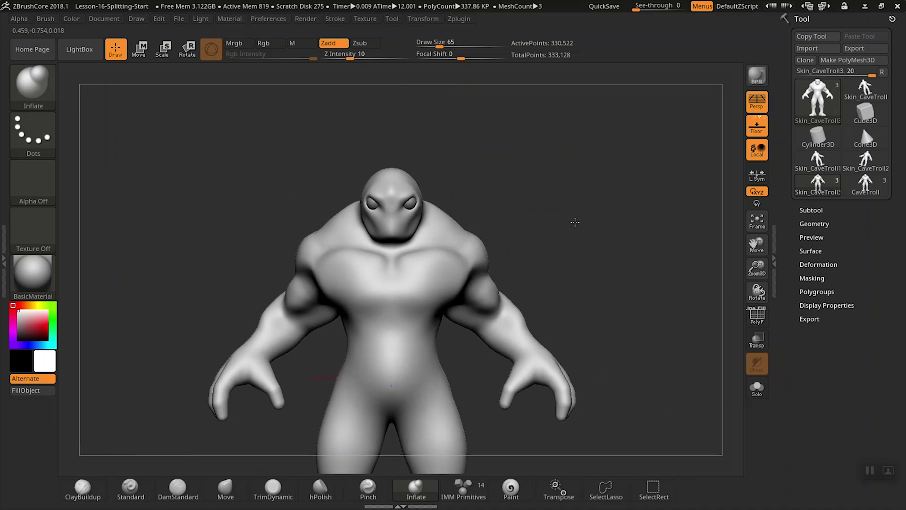
alt+drag(575, 222, 610, 174)
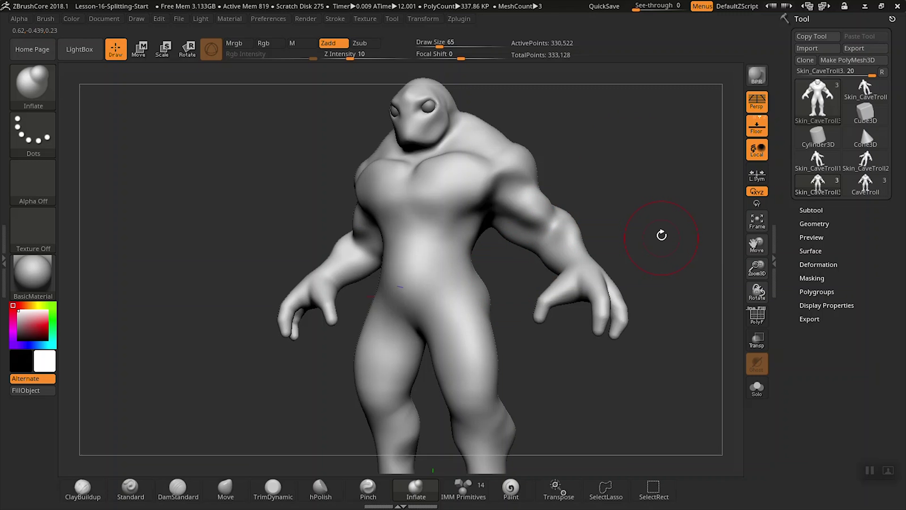
Lasso-hide the troll's head, torso and legs so only both arms and the eye spheres remain
click(811, 210)
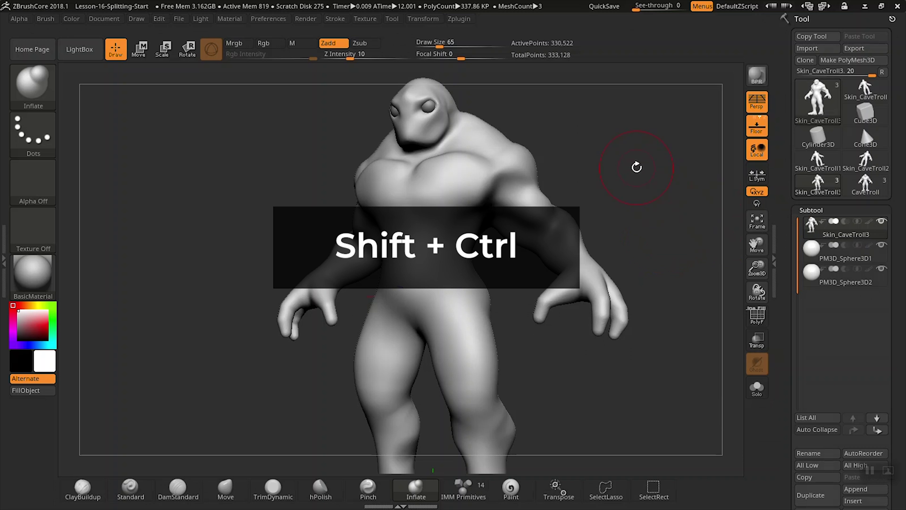
key(shift+ctrl)
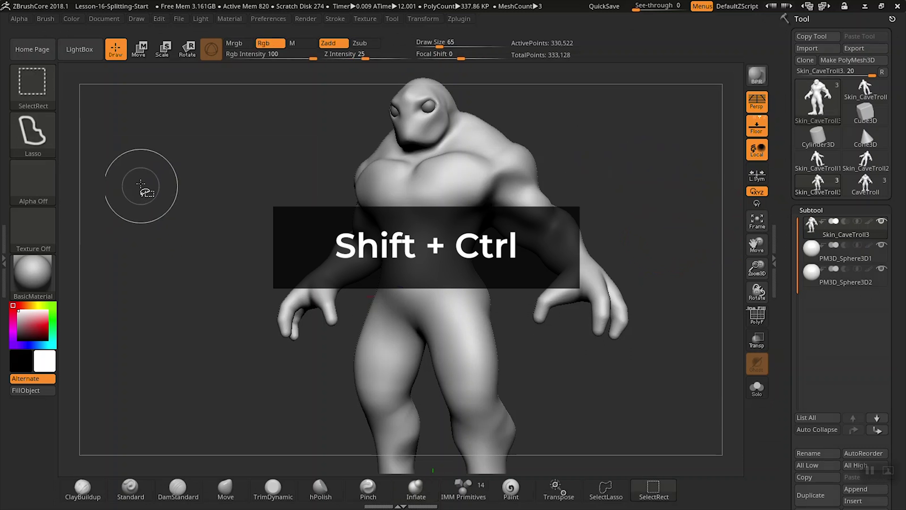
click(34, 132)
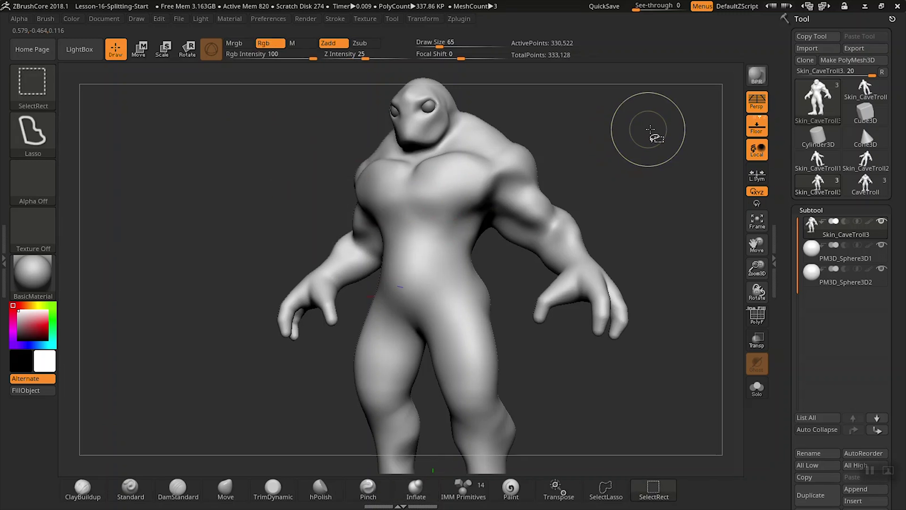
mouse_move(660, 135)
ctrl+shift+mouse_down()
mouse_move(564, 118)
mouse_move(503, 147)
mouse_move(487, 206)
mouse_move(508, 310)
mouse_move(587, 372)
mouse_move(666, 350)
mouse_move(667, 293)
ctrl+shift+mouse_up()
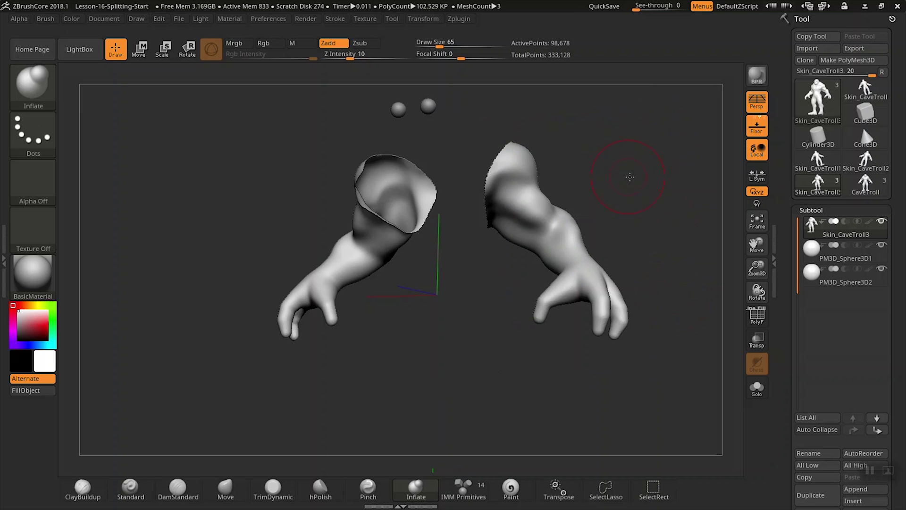
Turn on Solo for the troll subtool so only the two arms show, without eye spheres
drag(630, 176, 438, 110)
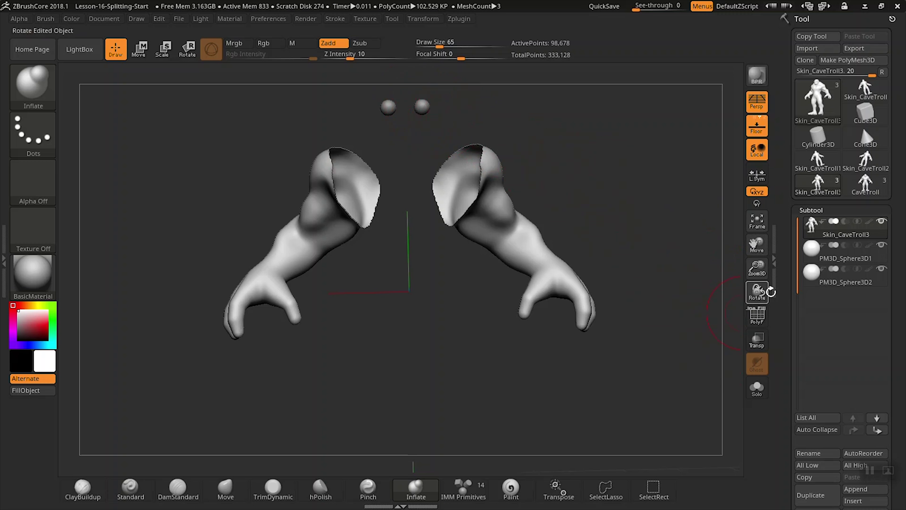
drag(786, 290, 781, 231)
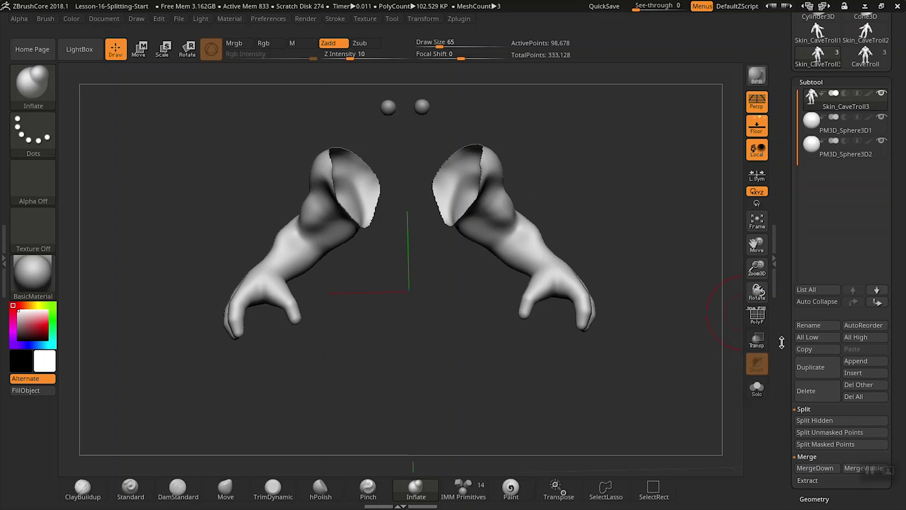
click(756, 388)
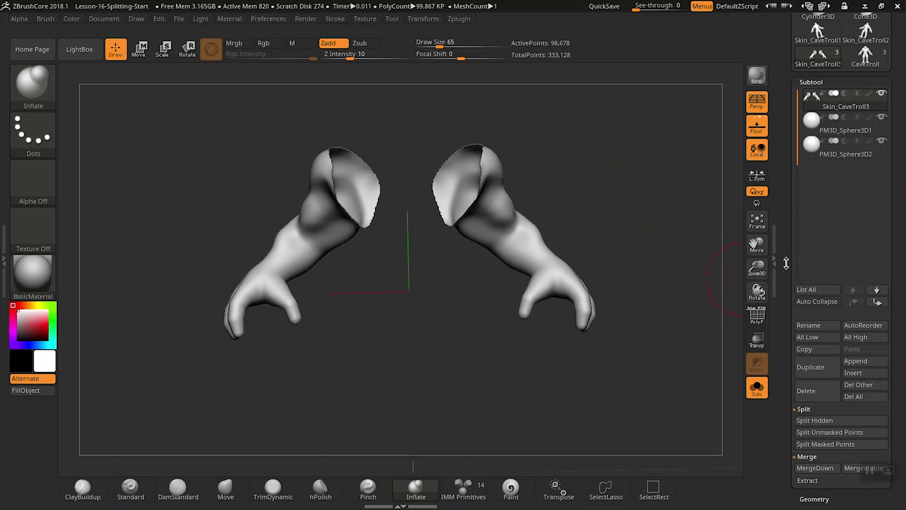
Apply Split Hidden to separate the hidden head, torso and legs from the visible arms
click(804, 409)
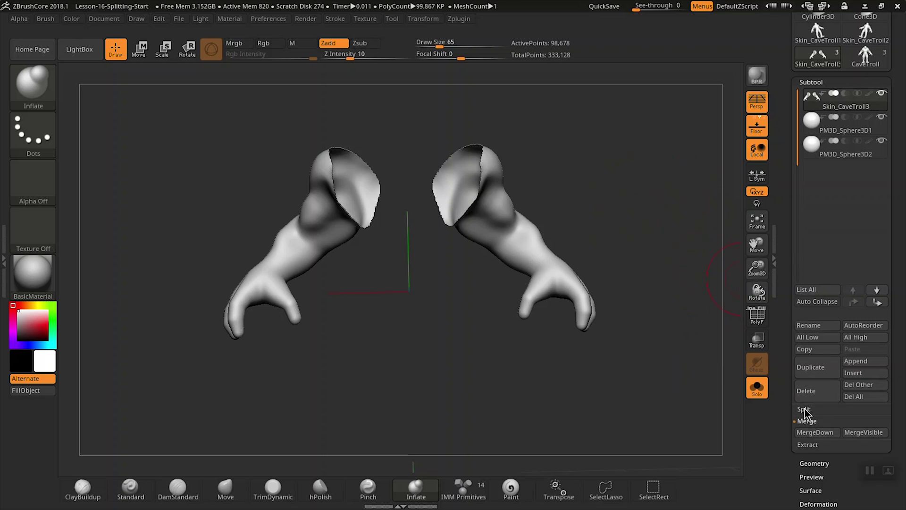
click(805, 410)
drag(791, 406, 785, 335)
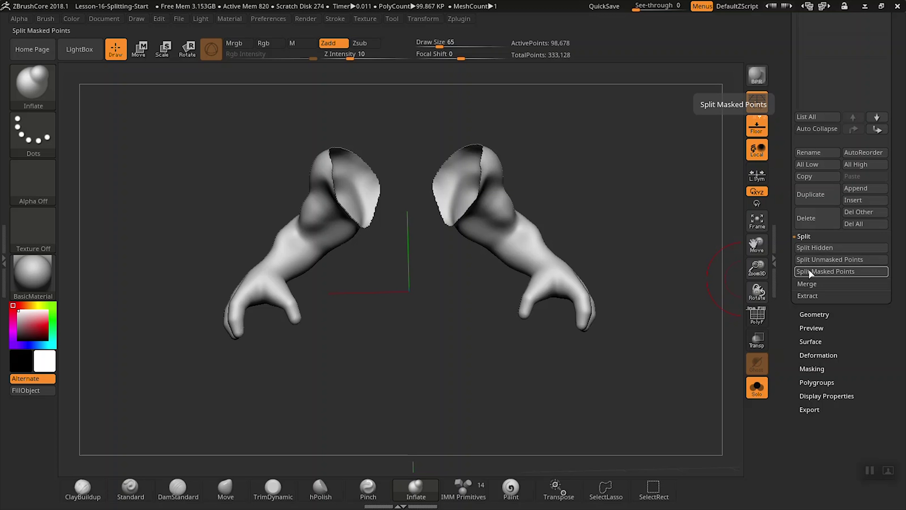
click(817, 247)
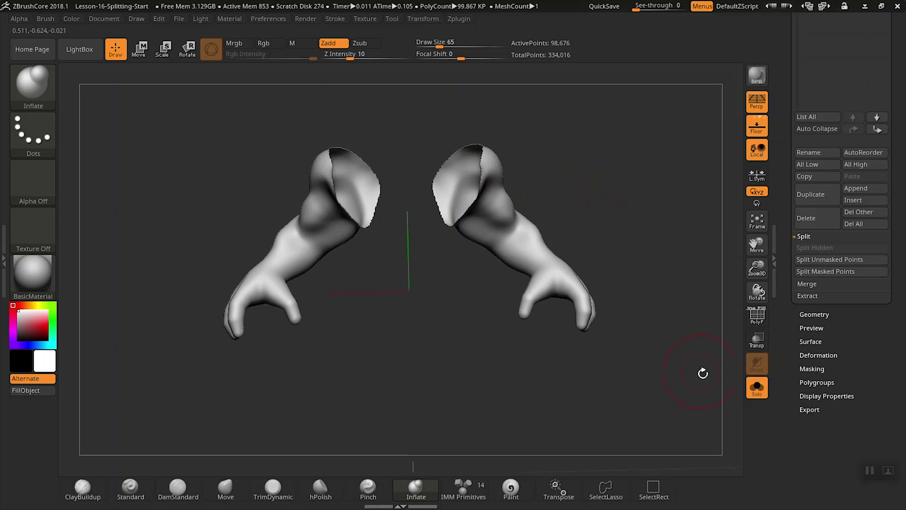
DynaMesh the arms, then the Skin_CaveTroll4 body, to cap their cut openings
drag(633, 194, 722, 156)
drag(791, 114, 786, 219)
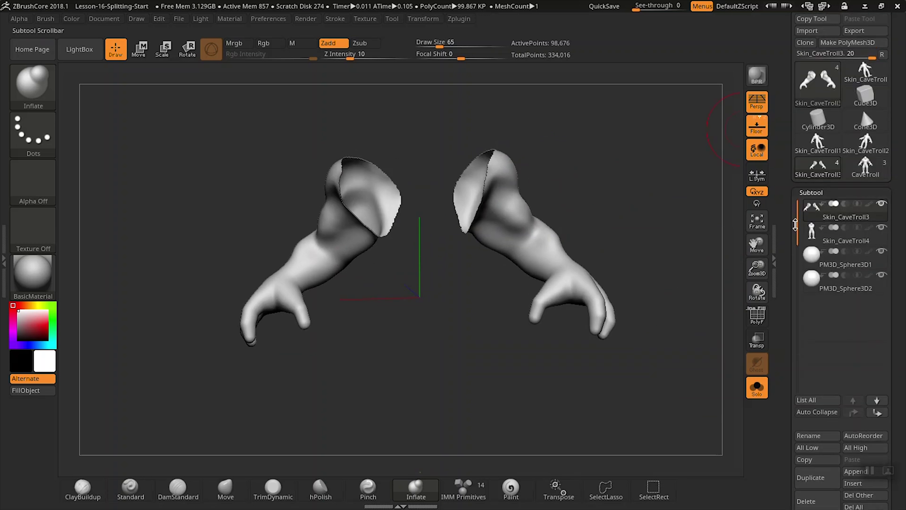
ctrl+drag(644, 215, 658, 237)
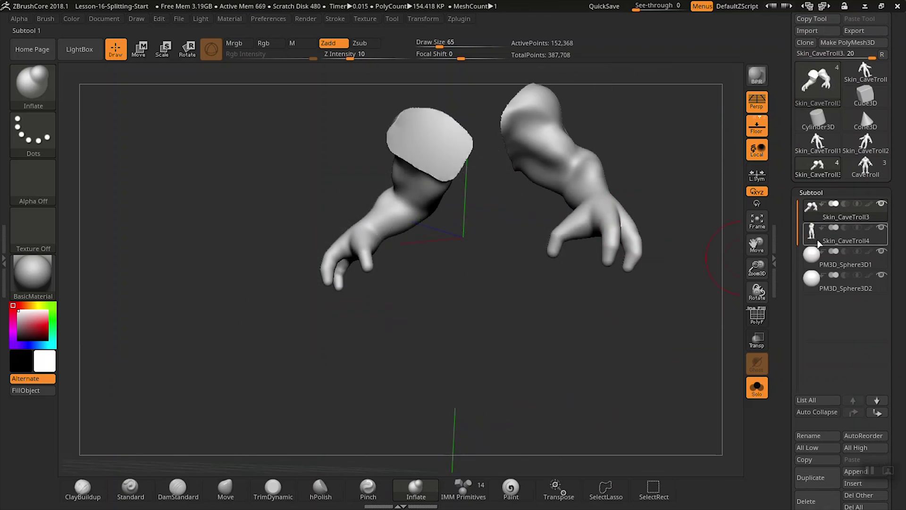
click(810, 242)
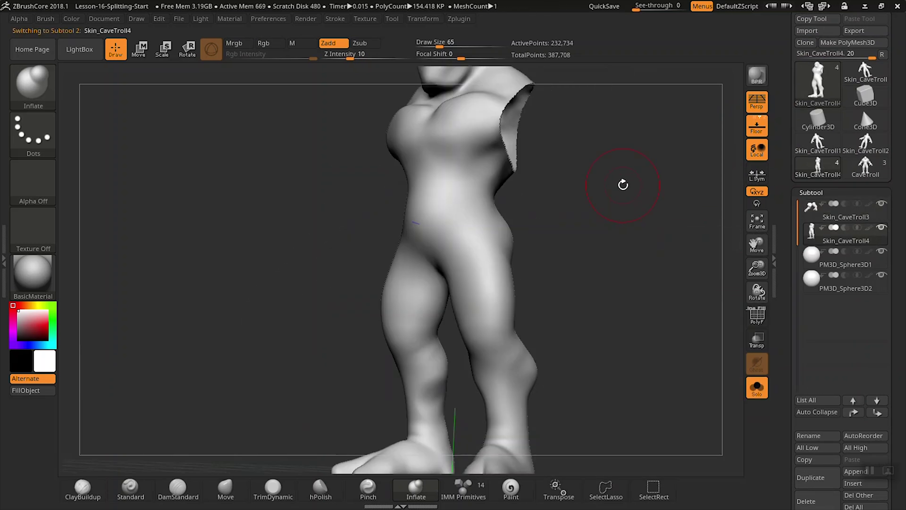
ctrl+drag(623, 185, 607, 198)
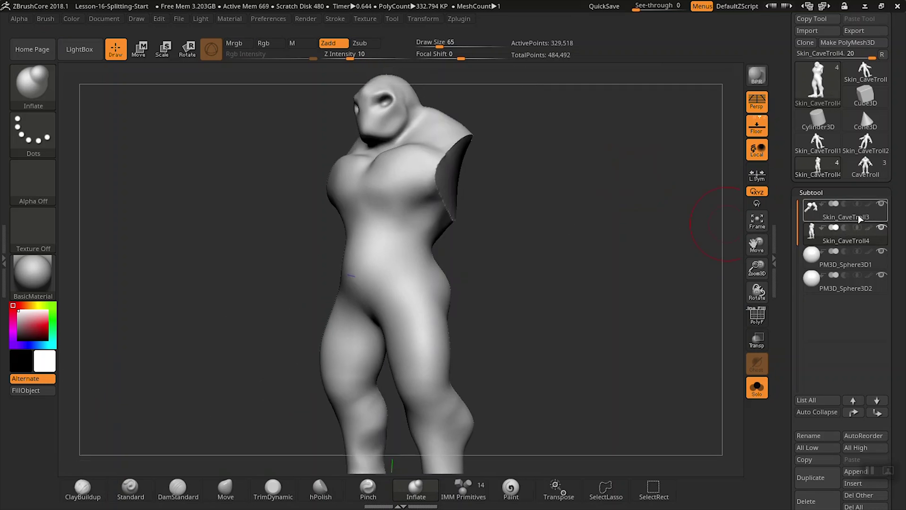
Smooth the capped edges on the Skin_CaveTroll3 arms and the Skin_CaveTroll4 shoulder
click(845, 215)
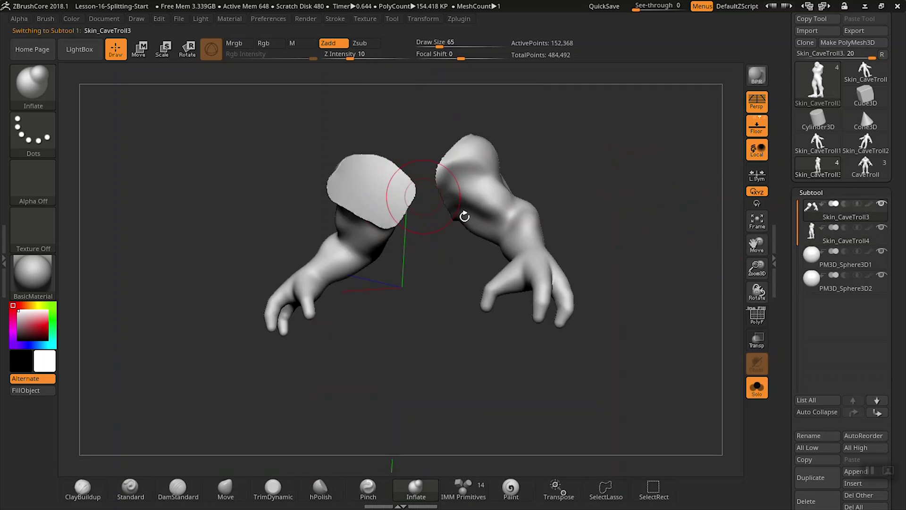
key(shift)
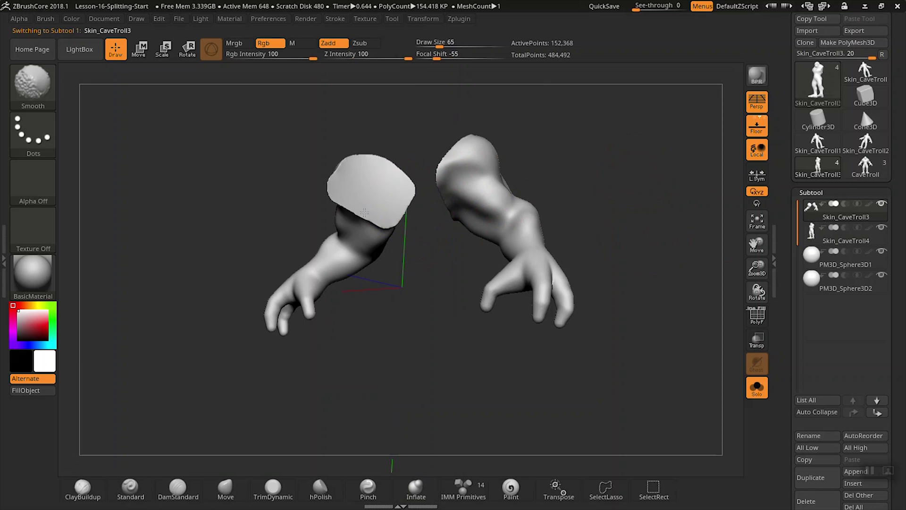
click(845, 238)
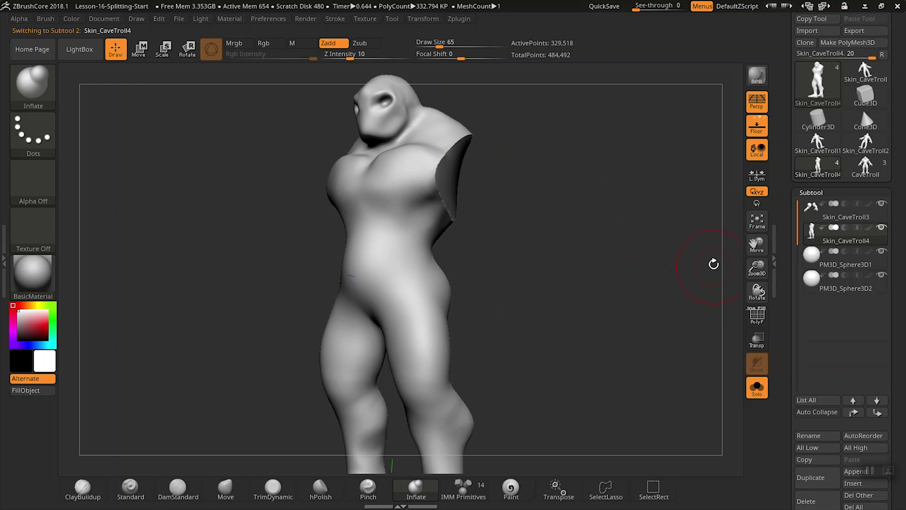
drag(713, 264, 650, 263)
key(shift)
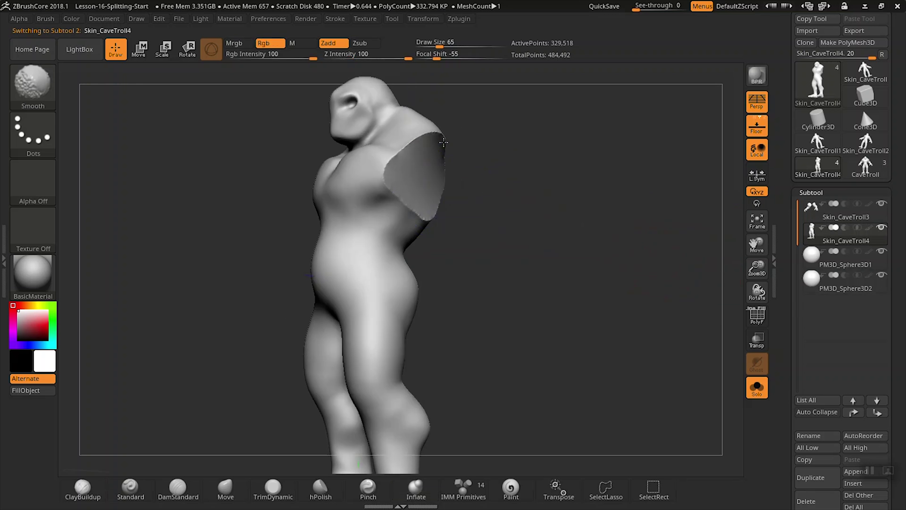
Turn Solo off and hide the torso and head so only the legs stay visible
click(756, 393)
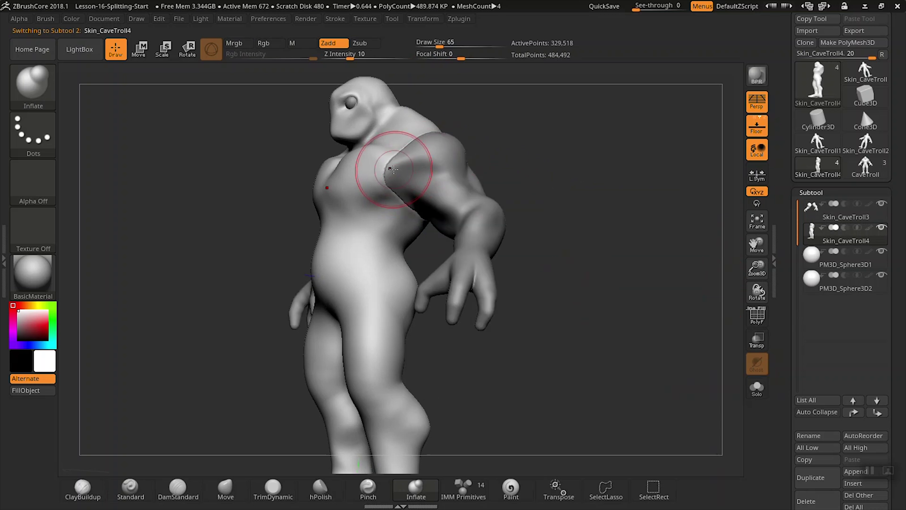
drag(569, 236, 540, 277)
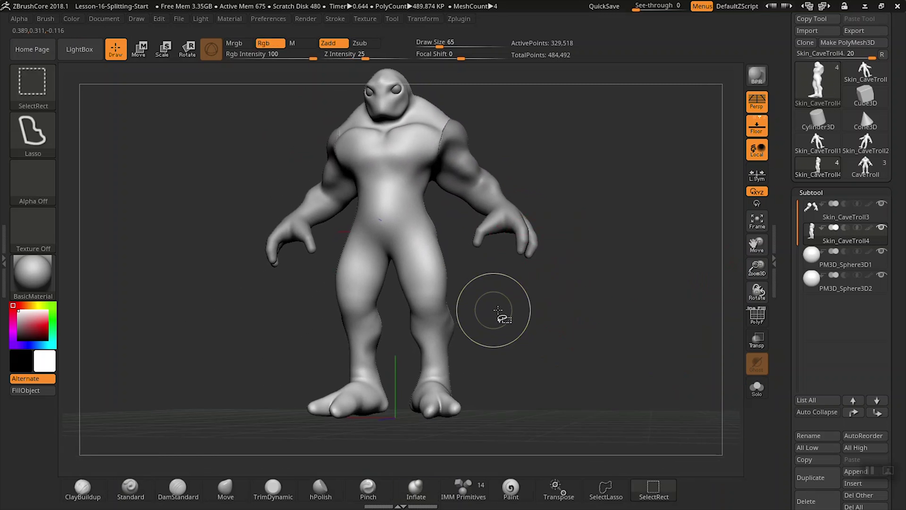
mouse_move(478, 294)
ctrl+shift+mouse_down()
mouse_move(464, 258)
mouse_move(424, 229)
mouse_move(390, 265)
mouse_move(395, 406)
mouse_move(478, 442)
mouse_move(511, 302)
ctrl+shift+mouse_up()
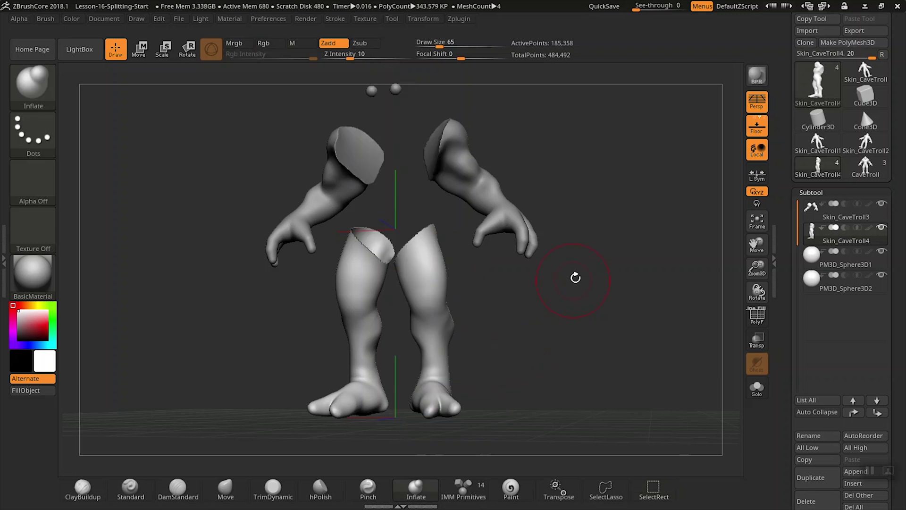
drag(576, 278, 610, 287)
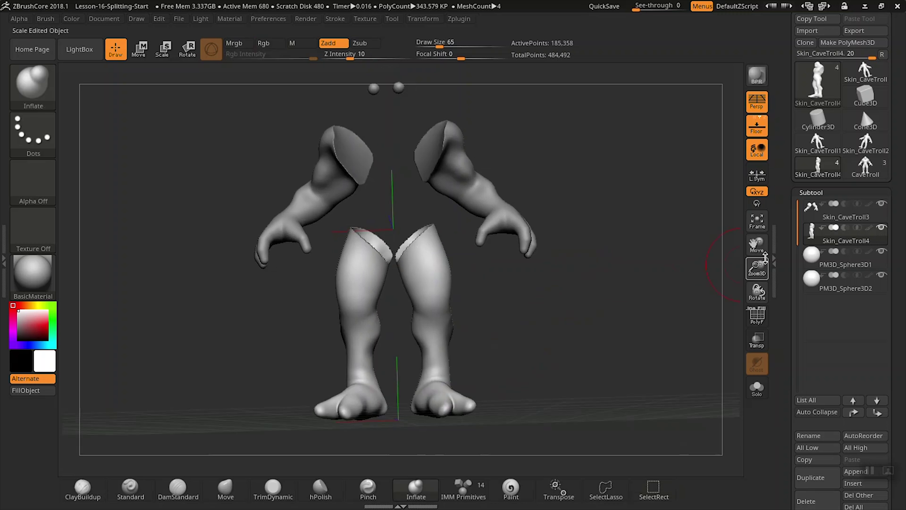
Solo the legs, split the hidden torso and head into Skin_CaveTroll5, and DynaMesh the legs closed
click(762, 393)
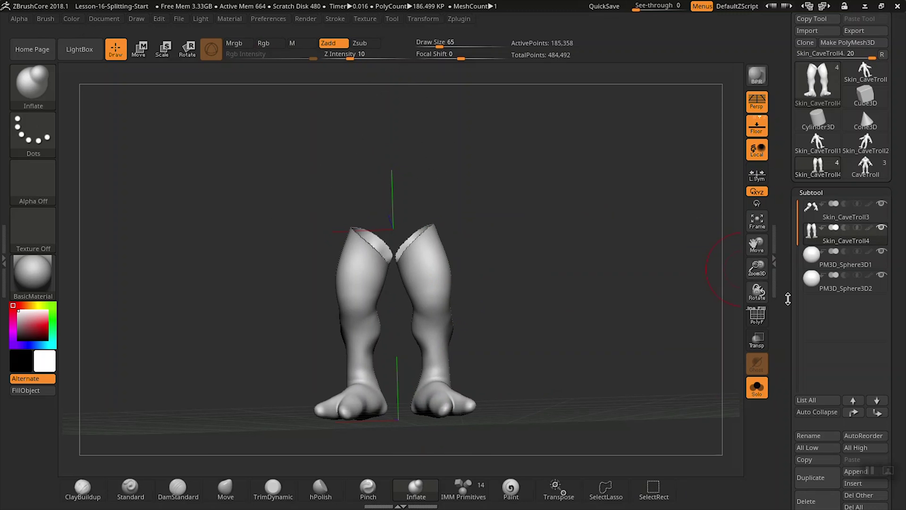
drag(787, 299, 784, 66)
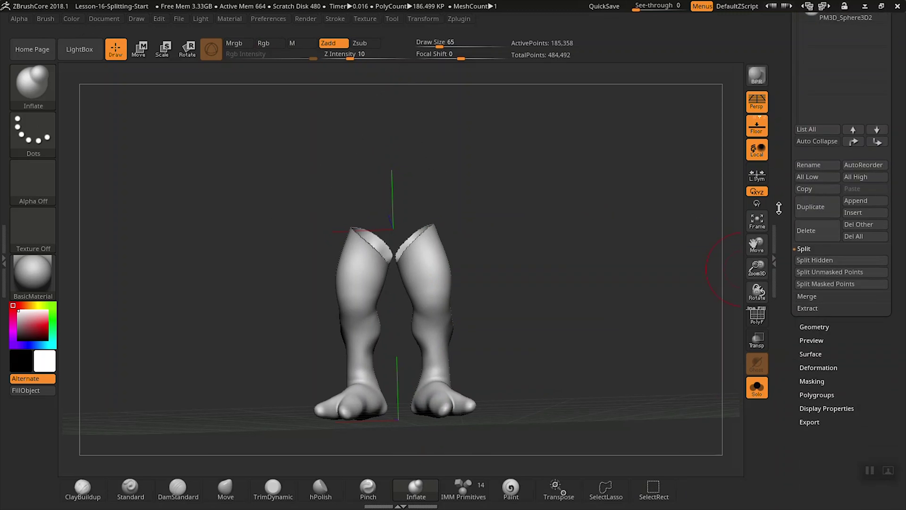
click(823, 261)
drag(786, 226, 785, 299)
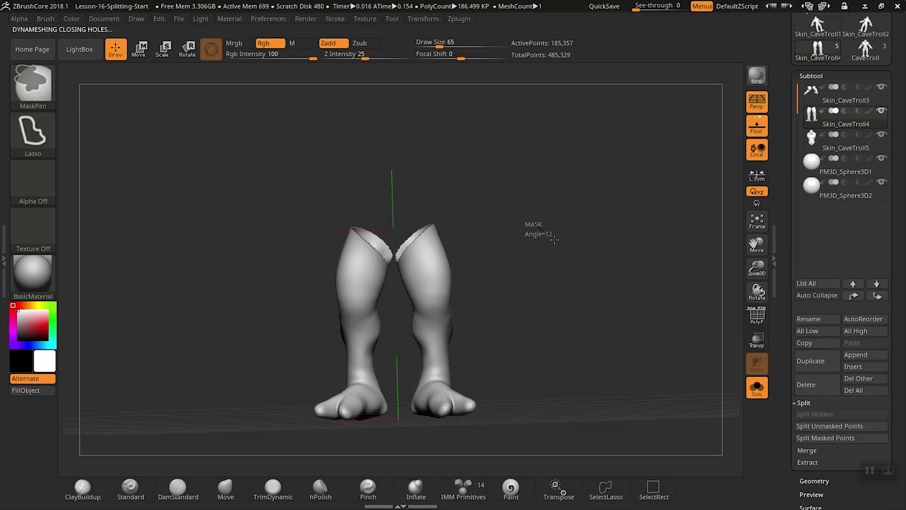
drag(524, 225, 537, 257)
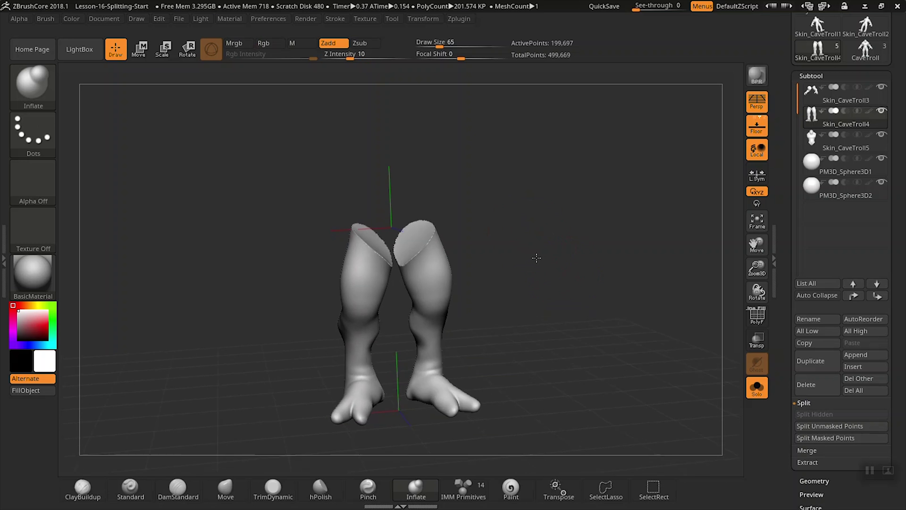
click(757, 387)
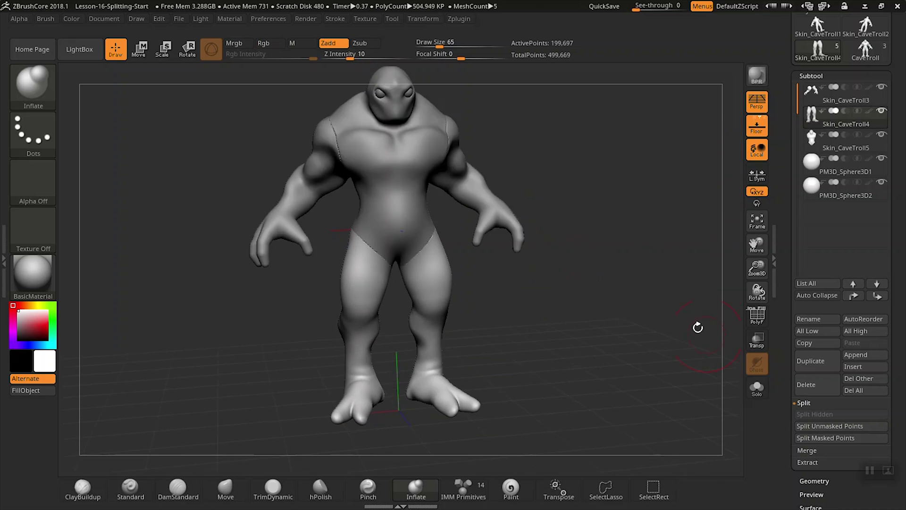
DynaMesh Skin_CaveTroll5 to cap its leg openings, check it in Solo, then return to front view
alt+click(406, 201)
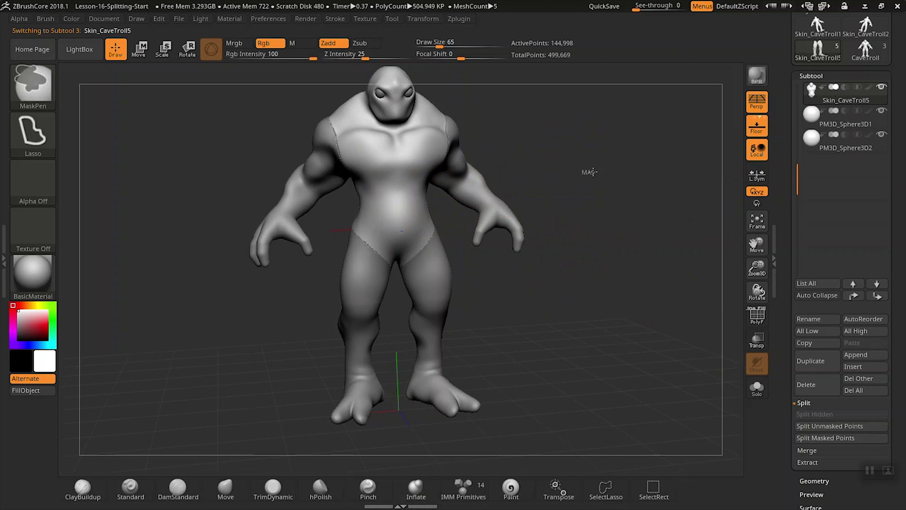
drag(598, 233, 584, 219)
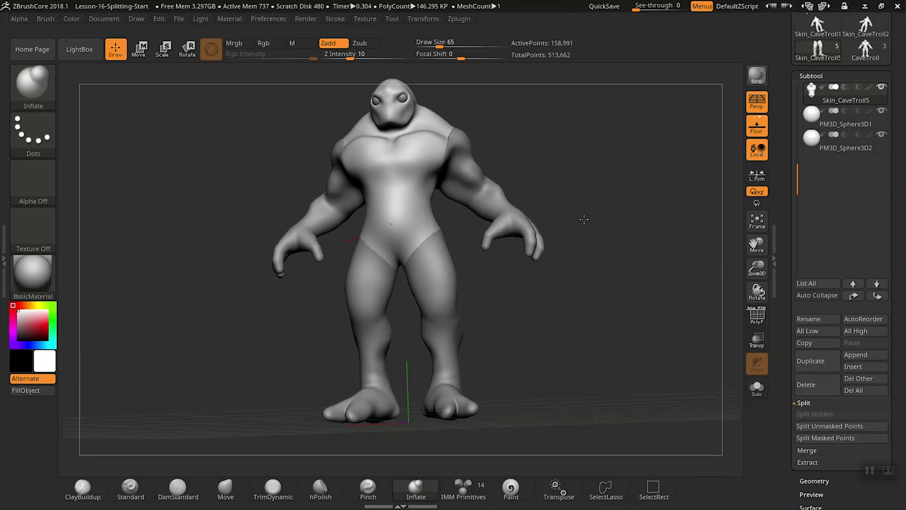
click(757, 388)
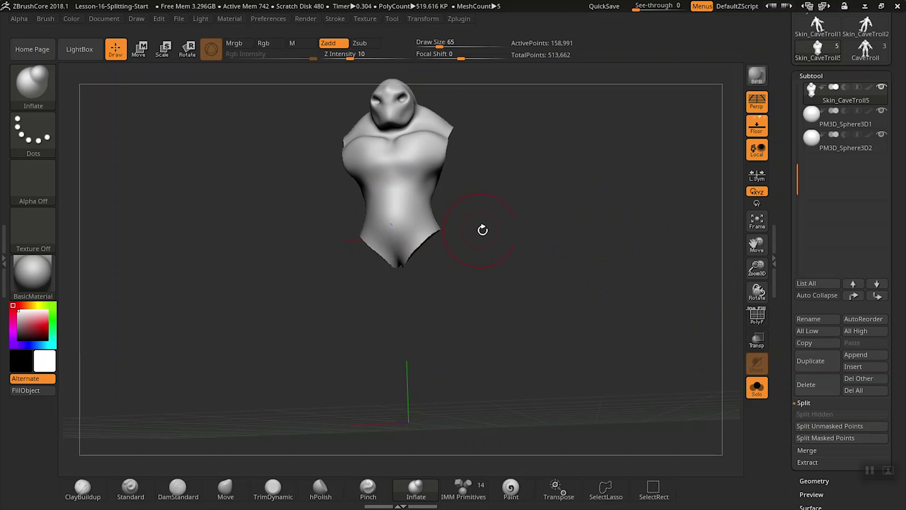
mouse_move(483, 230)
mouse_down()
mouse_move(429, 172)
mouse_move(421, 249)
mouse_up()
key(shift)
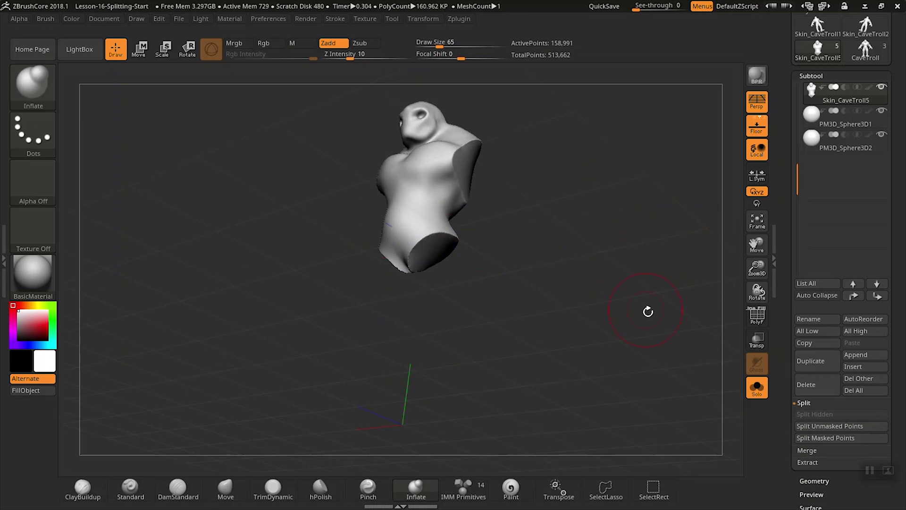
click(749, 381)
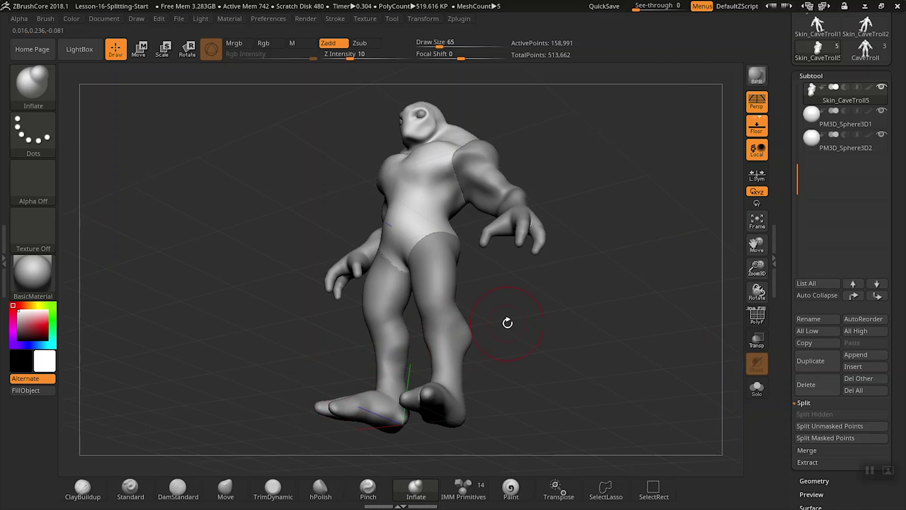
drag(507, 323, 538, 331)
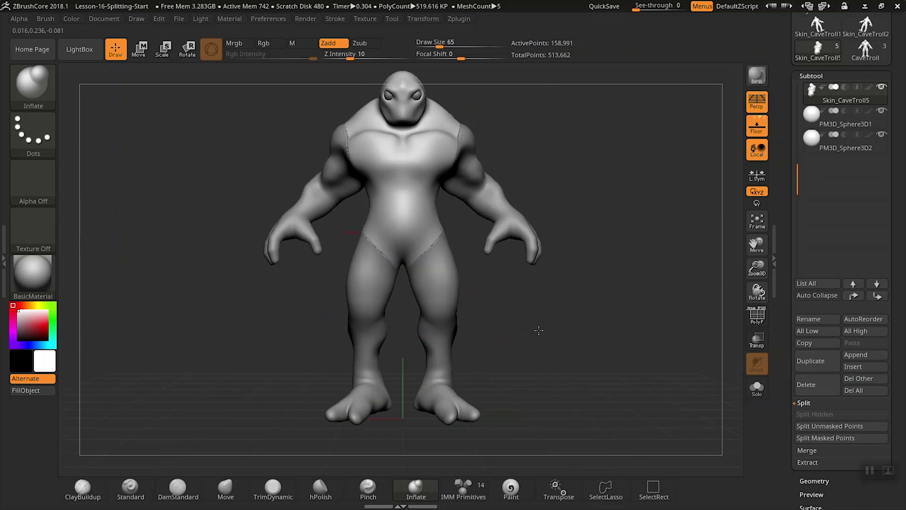
Rect-hide all but the head, Split Hidden into Skin_CaveTroll6, and DynaMesh the head's neck hole
drag(573, 177, 585, 260)
alt+drag(607, 178, 602, 244)
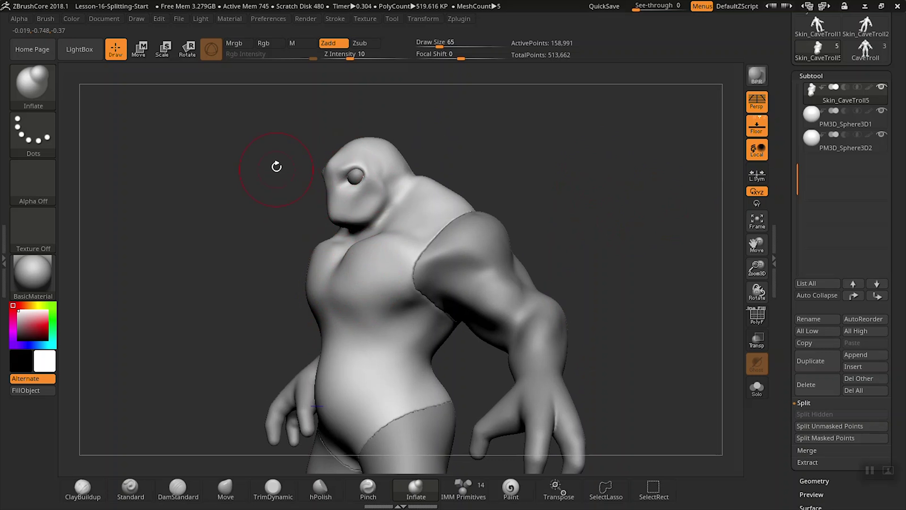
mouse_move(275, 127)
ctrl+shift+mouse_down()
mouse_move(395, 126)
mouse_move(333, 240)
mouse_move(307, 231)
ctrl+shift+mouse_up()
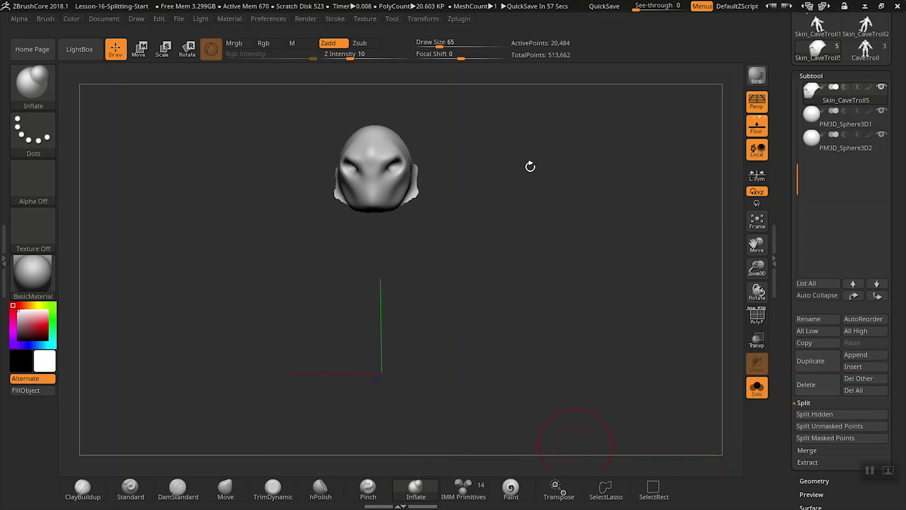
drag(530, 167, 560, 205)
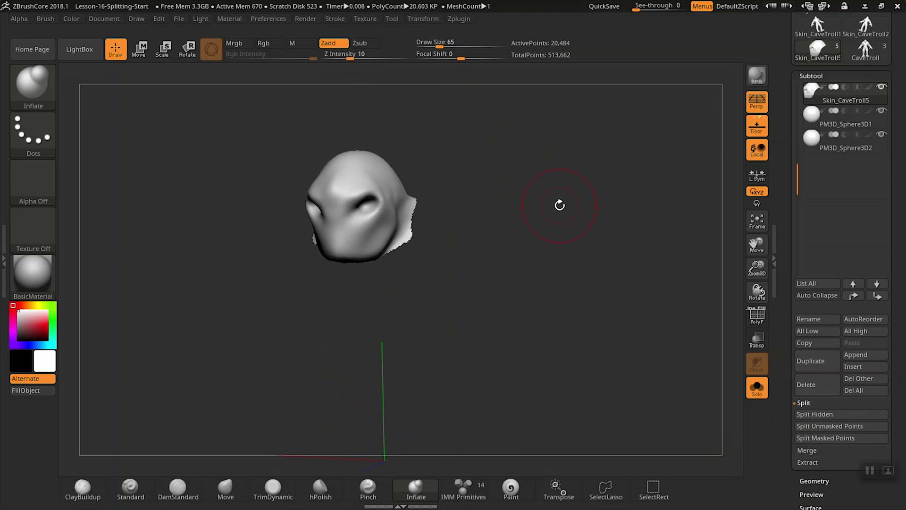
click(813, 418)
drag(641, 212, 533, 226)
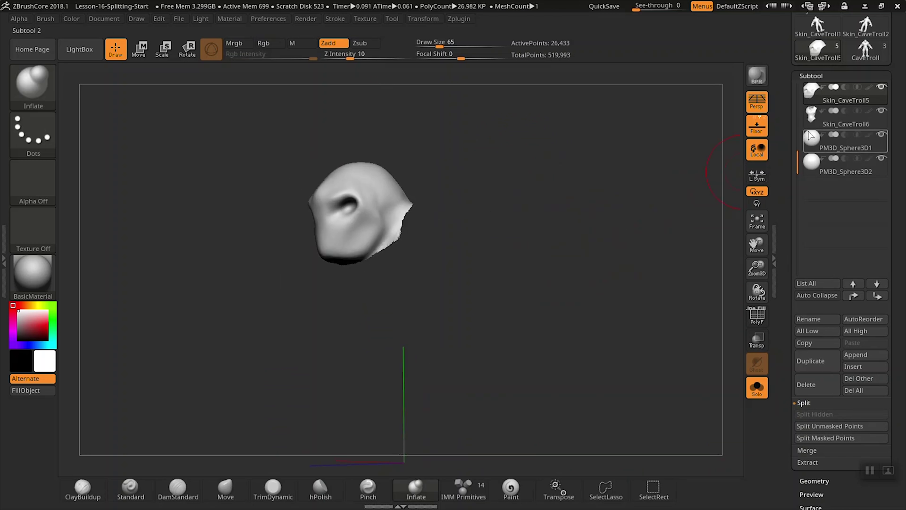
DynaMesh the Skin_CaveTroll6 torso to cap its neck, then inspect the head piece
click(811, 116)
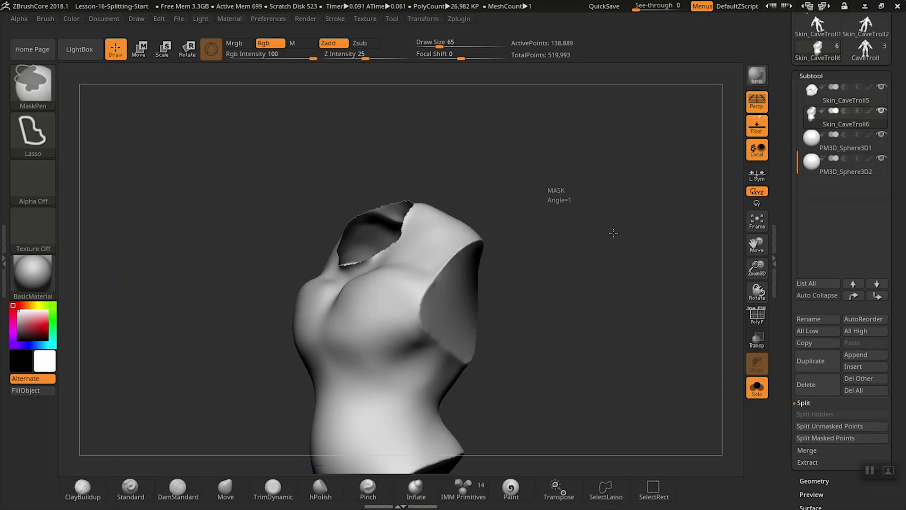
ctrl+drag(614, 233, 586, 245)
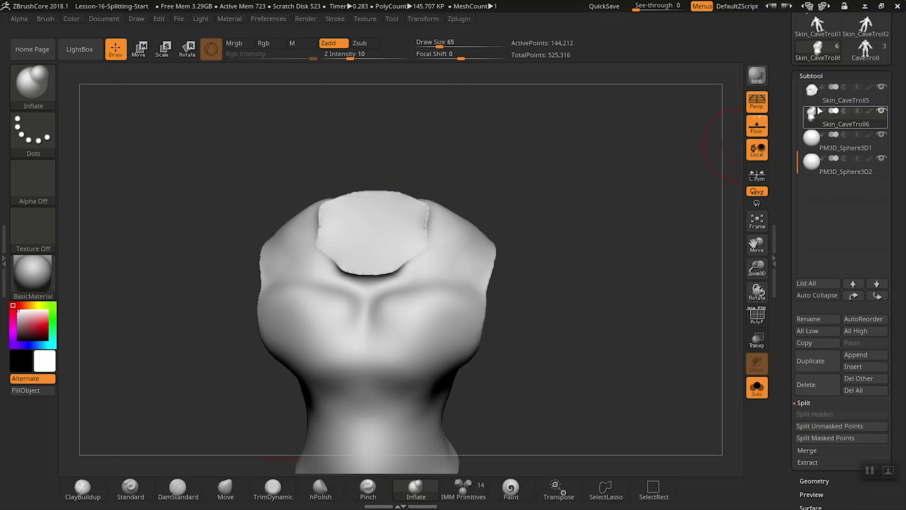
click(812, 90)
drag(650, 164, 387, 230)
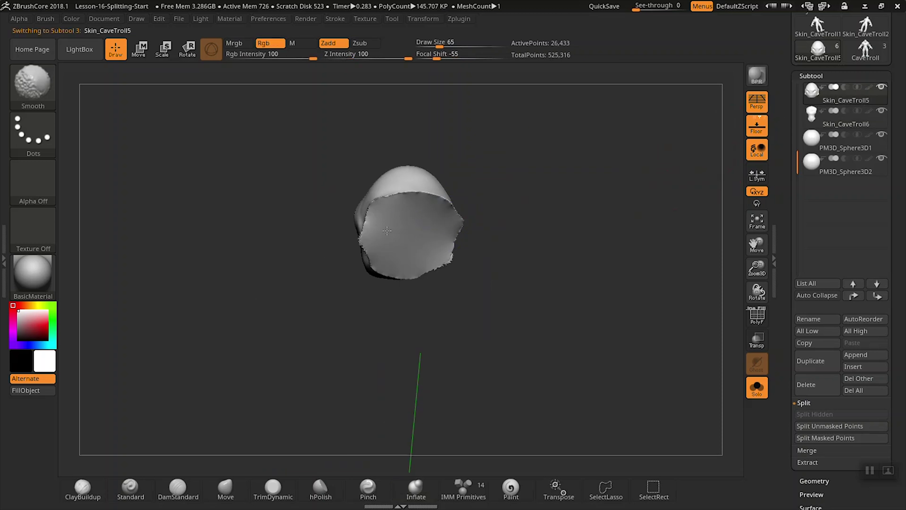
drag(494, 255, 578, 251)
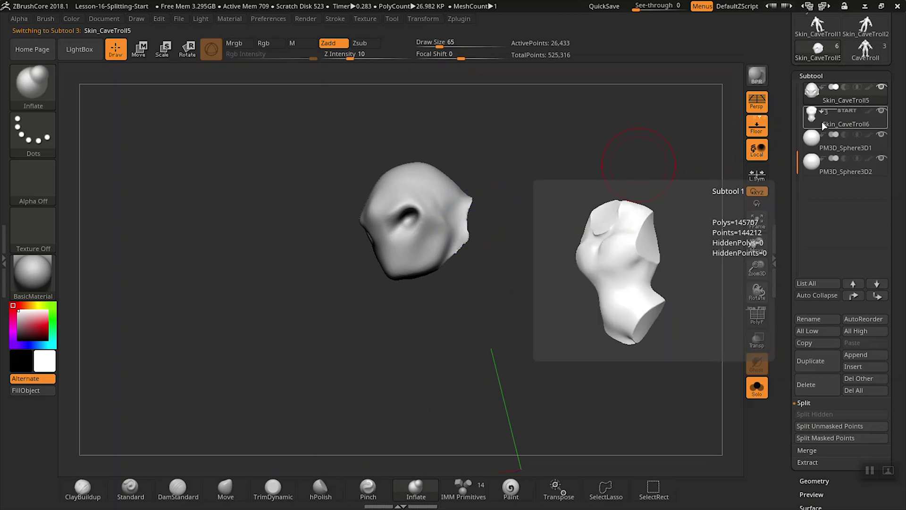
Check the torso's closed holes, then show every troll piece in a straight front view
click(832, 121)
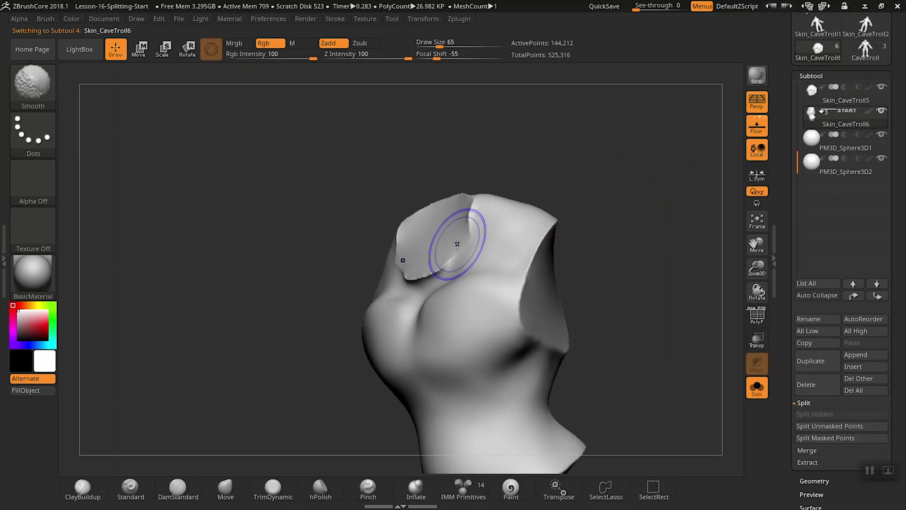
alt+drag(626, 280, 619, 220)
click(757, 389)
drag(654, 271, 663, 267)
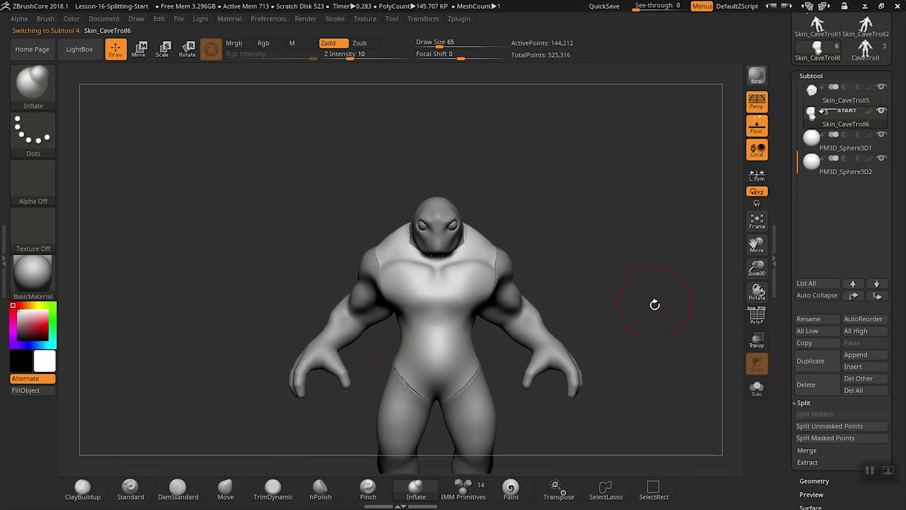
Rename the Skin_CaveTroll5 head subtool to 'Head' and look over the separately named troll parts
alt+drag(655, 310, 618, 266)
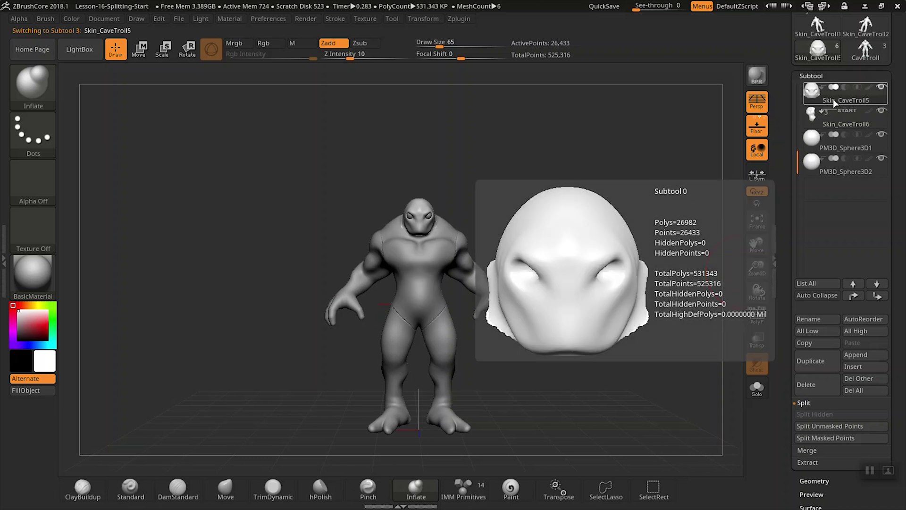
click(835, 101)
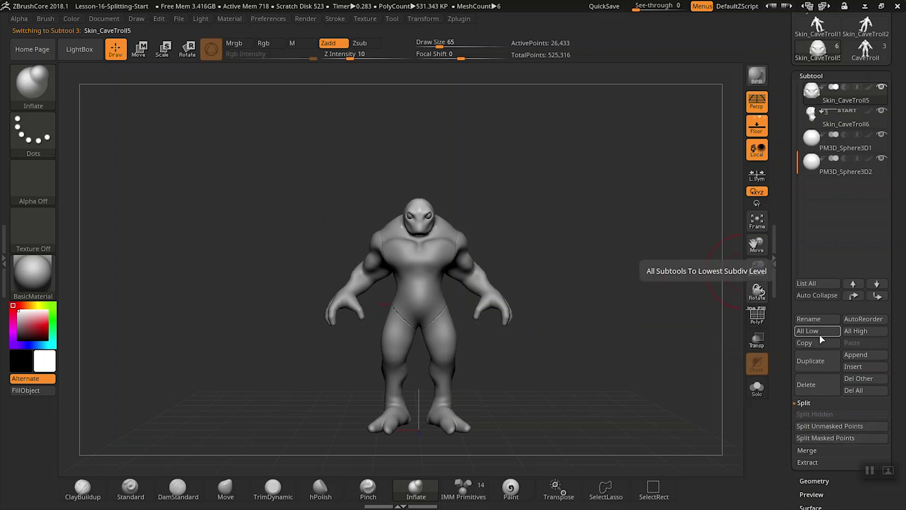
click(818, 319)
text(Head)
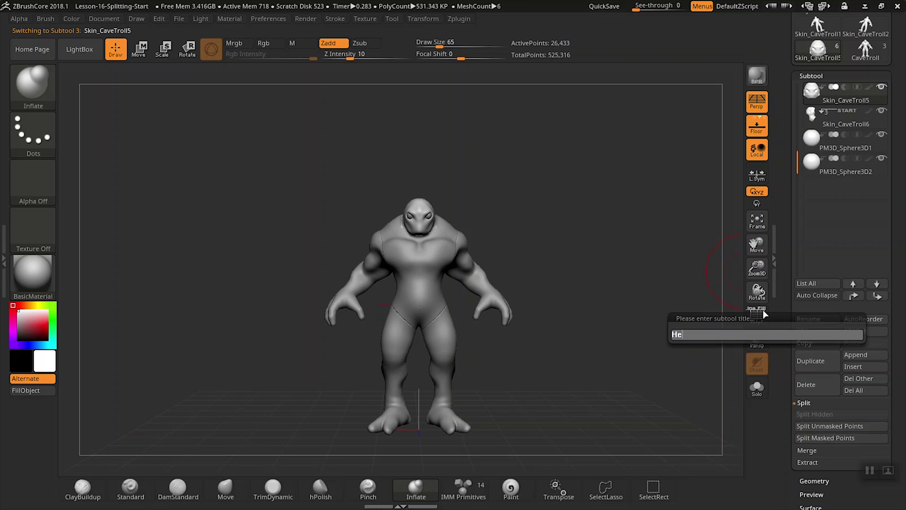
key(Return)
text(Head)
key(Return)
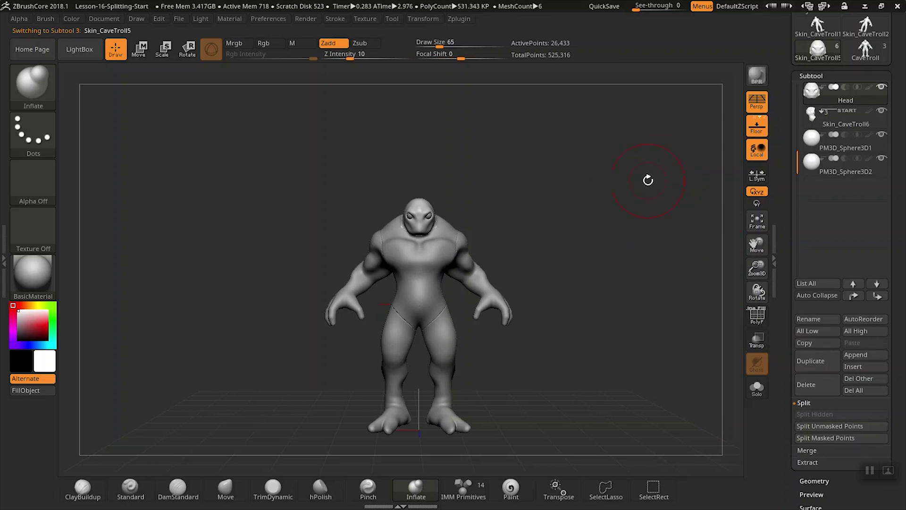
drag(596, 236, 610, 288)
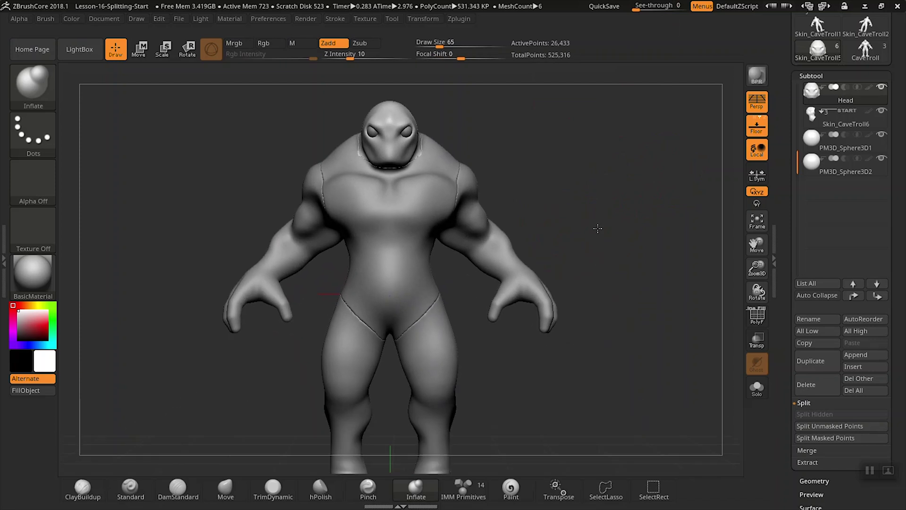